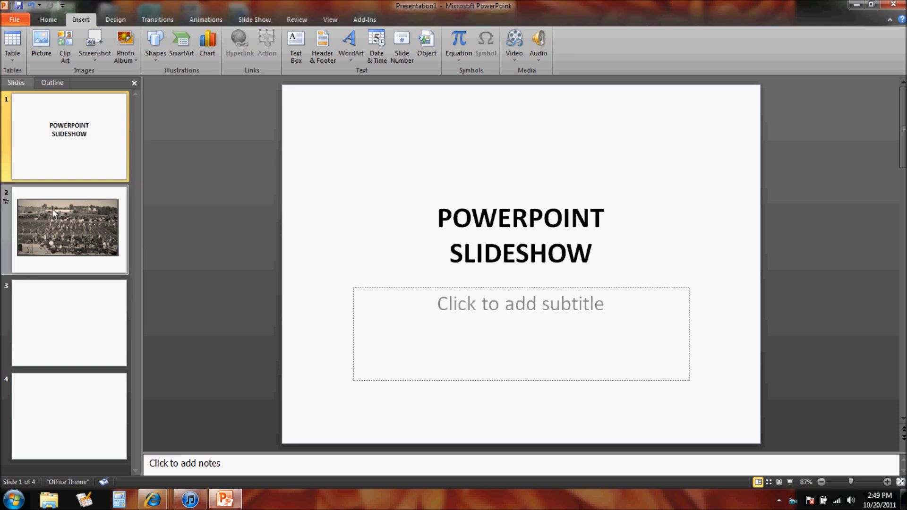
Go to slide 2, select its marching band video and show its playback options.
left_click(58, 223)
left_click(467, 254)
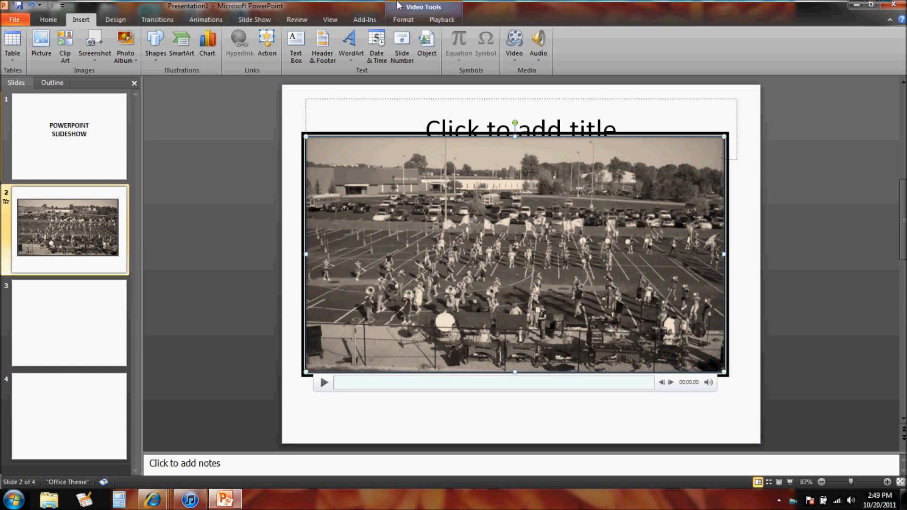
left_click(449, 20)
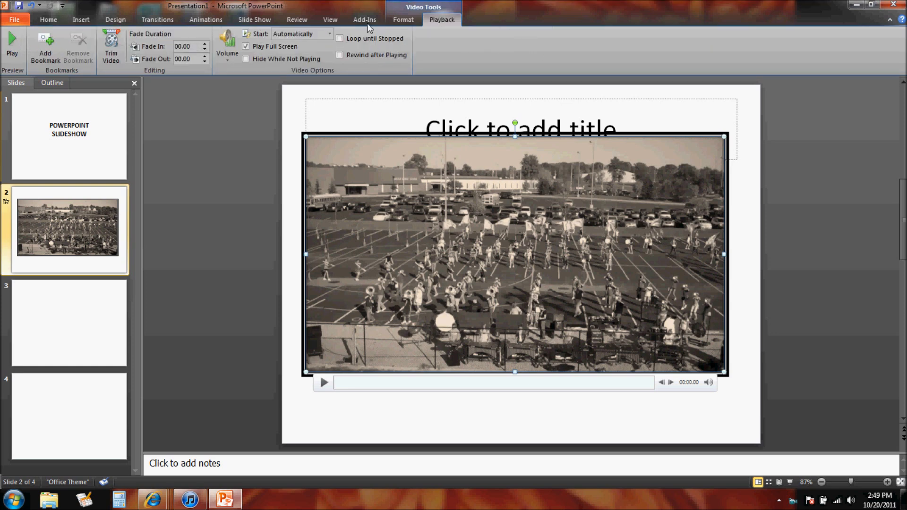
Start Trim Video for the selected slide 2 clip.
left_click(114, 53)
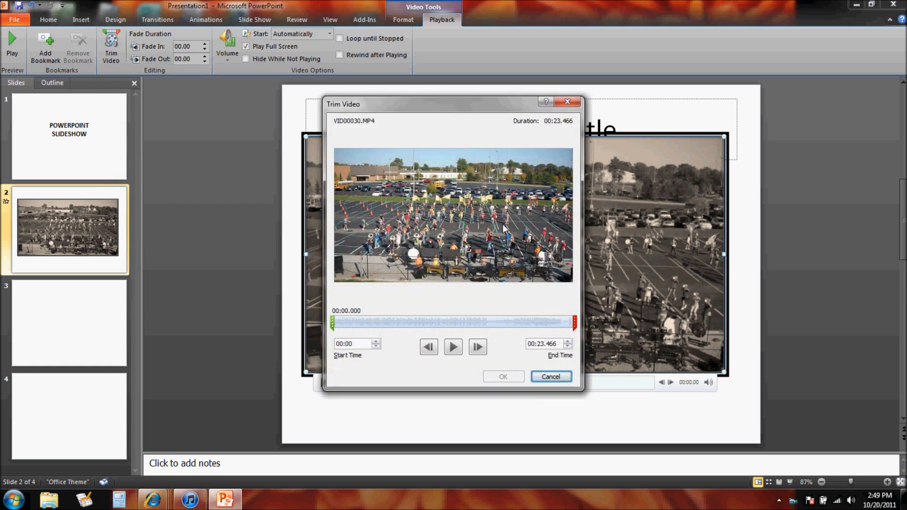
Drag the start marker to 00:00.616 and the end marker to 00:13.553, about 13 seconds, and apply.
left_click_drag(332, 325, 376, 323)
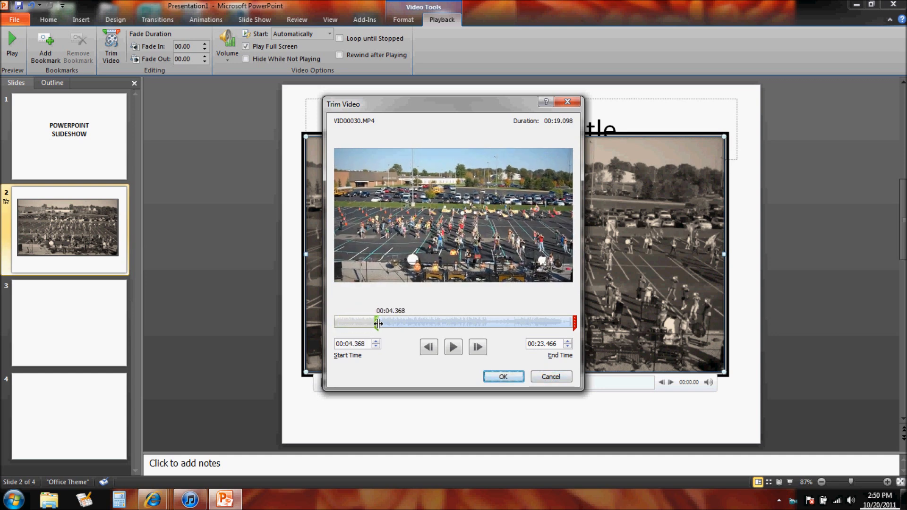
left_click_drag(376, 323, 339, 324)
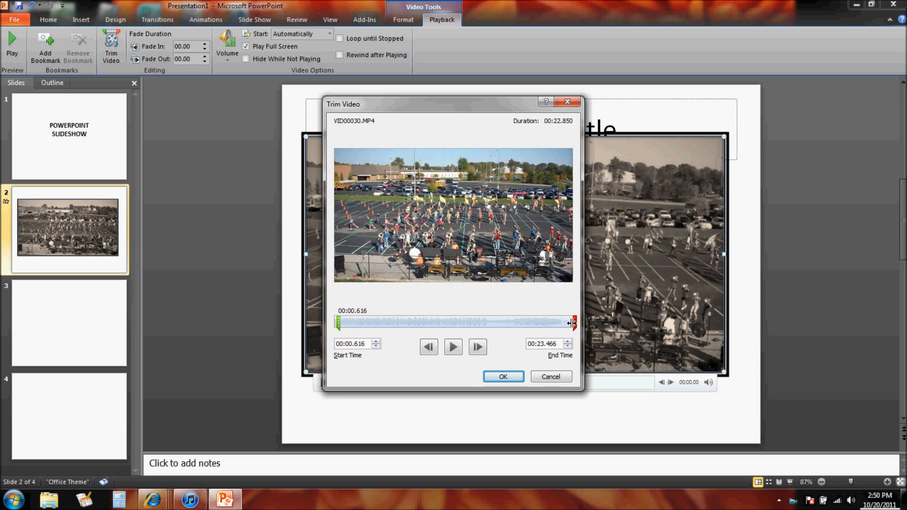
left_click_drag(573, 323, 473, 325)
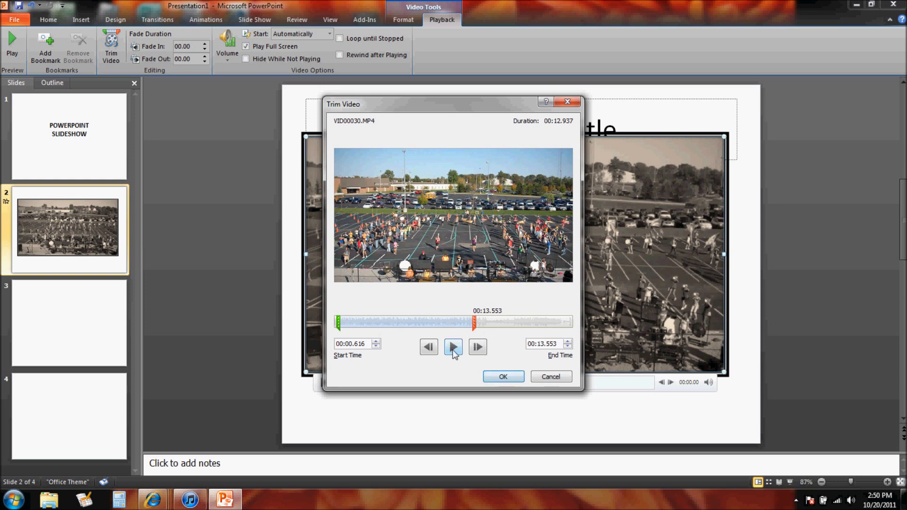
left_click(509, 377)
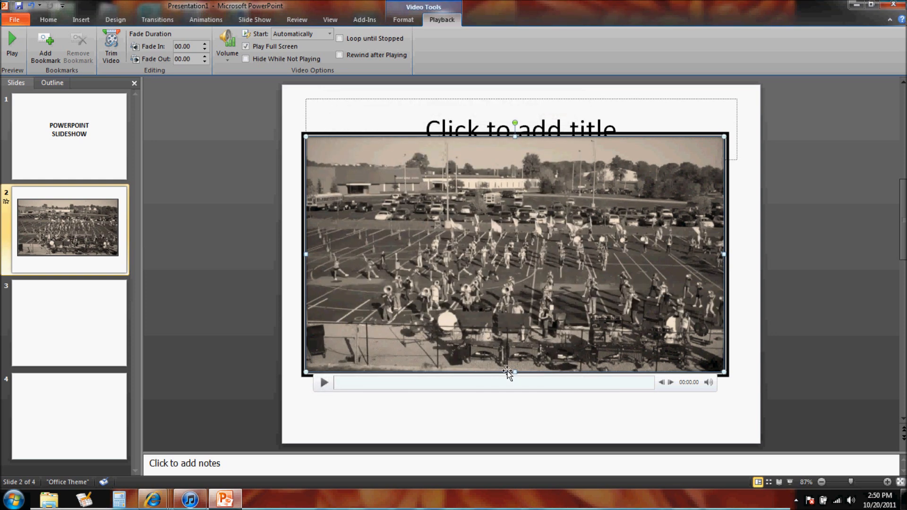
Play the trimmed video through to its ~13-second end, then deselect it.
left_click(324, 386)
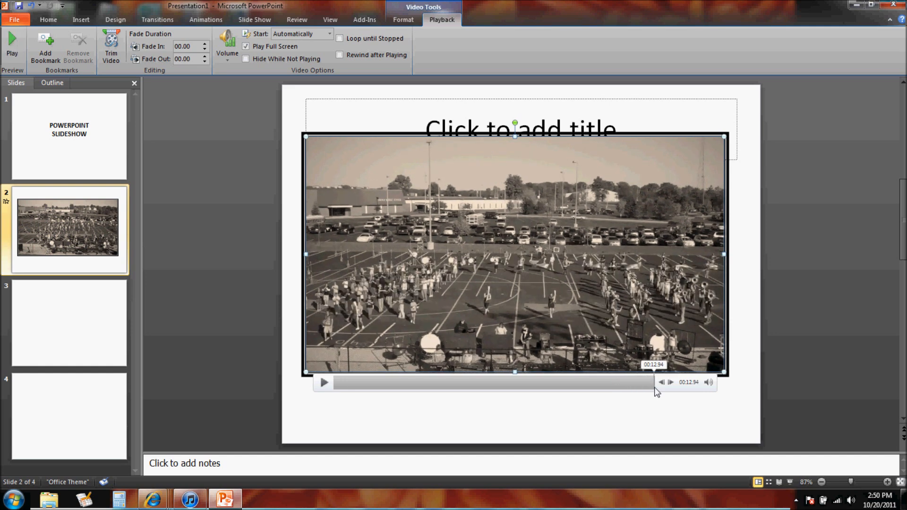
left_click(618, 433)
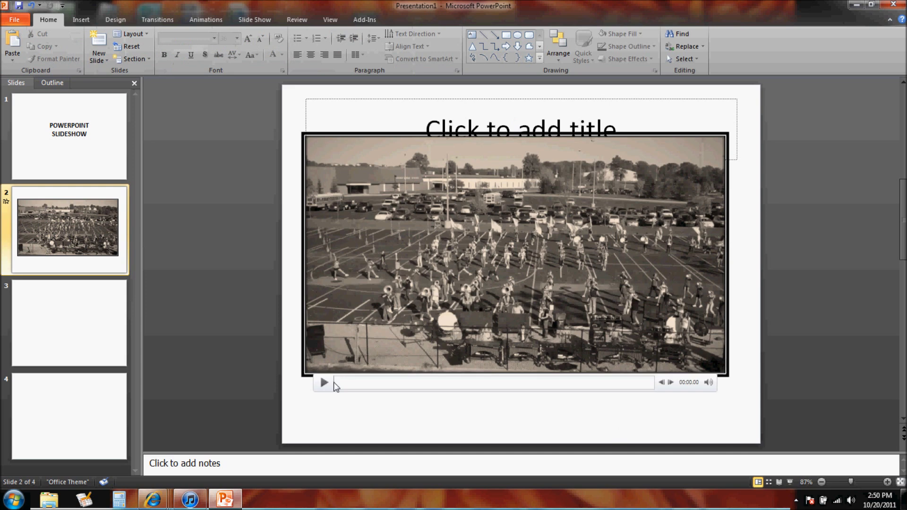